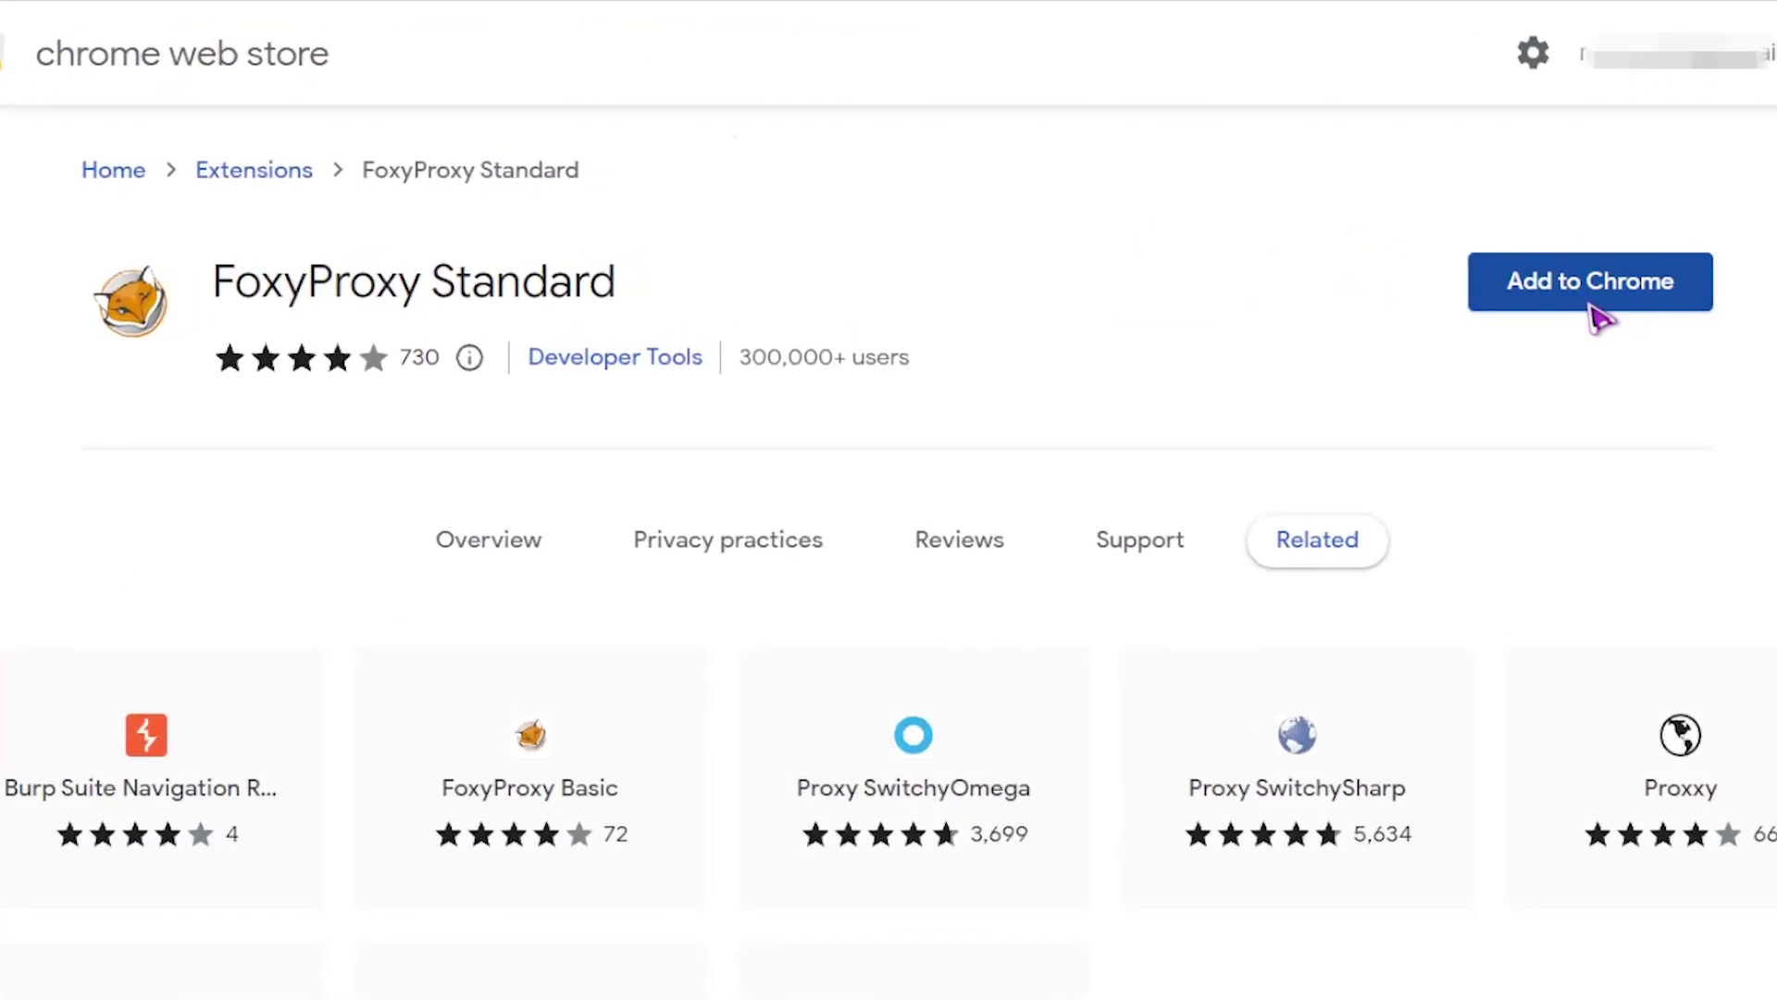
# - Add the FoxyProxy Standard extension to Chrome and open its Options page
pyautogui.click(1601, 313)
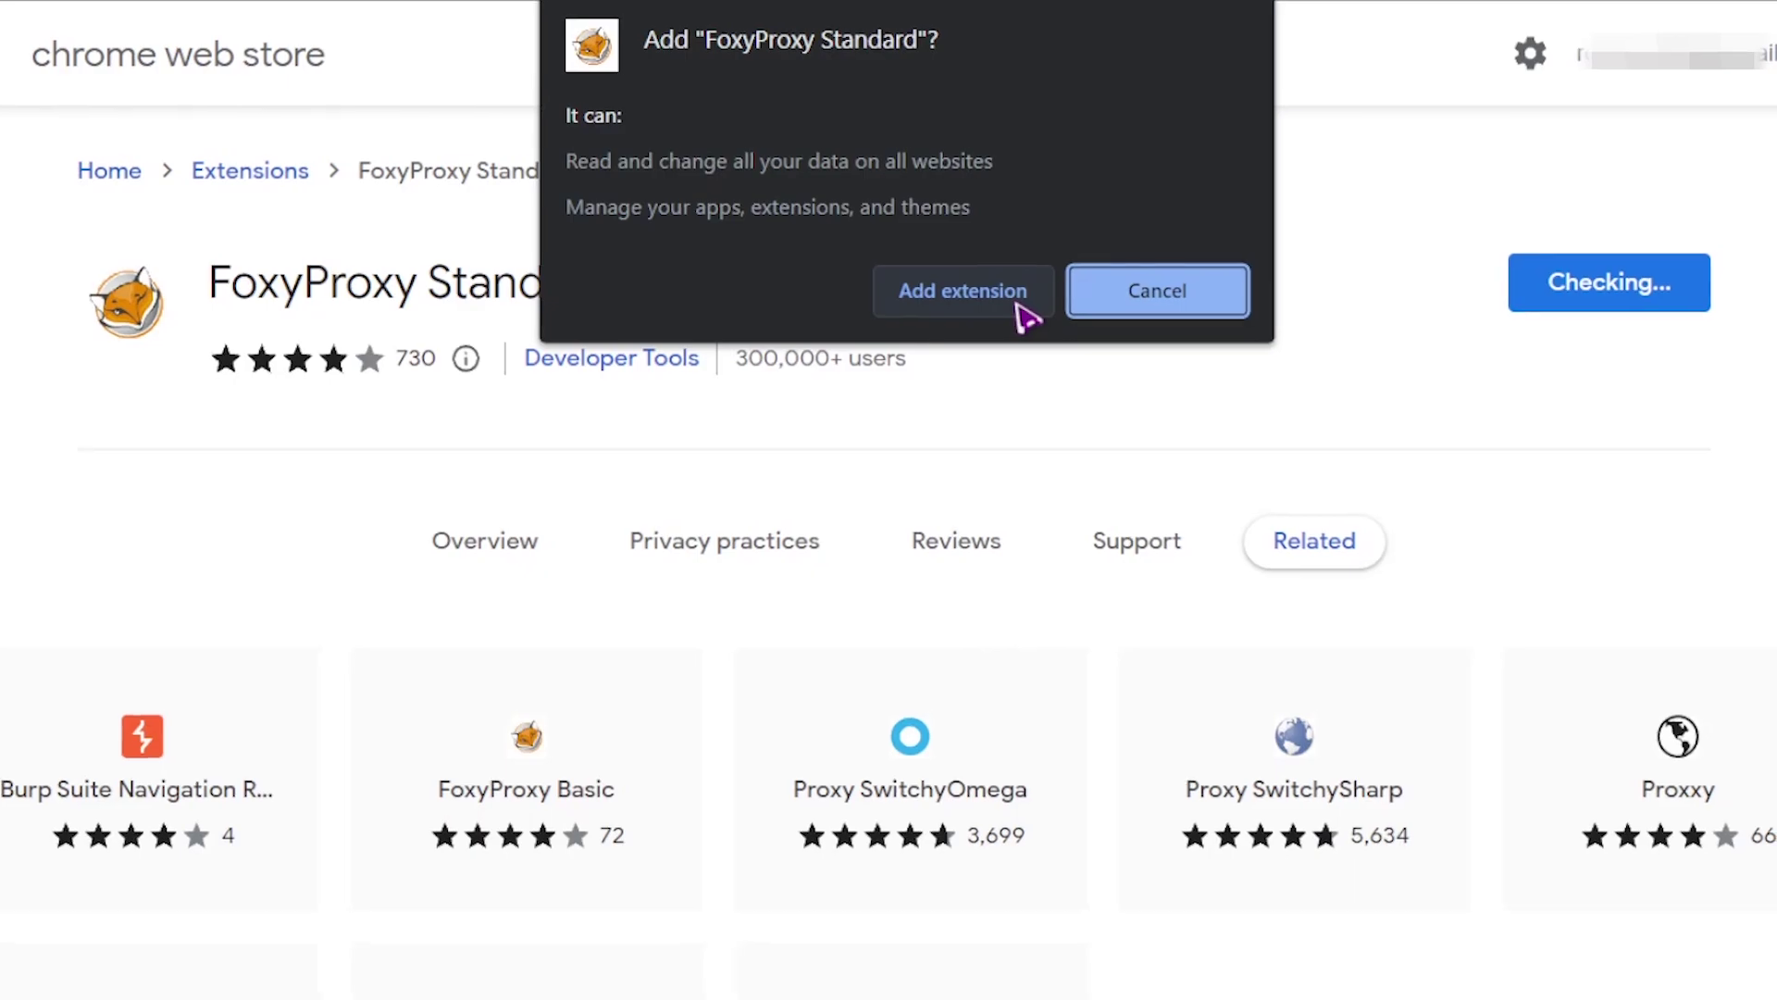
pyautogui.click(1028, 314)
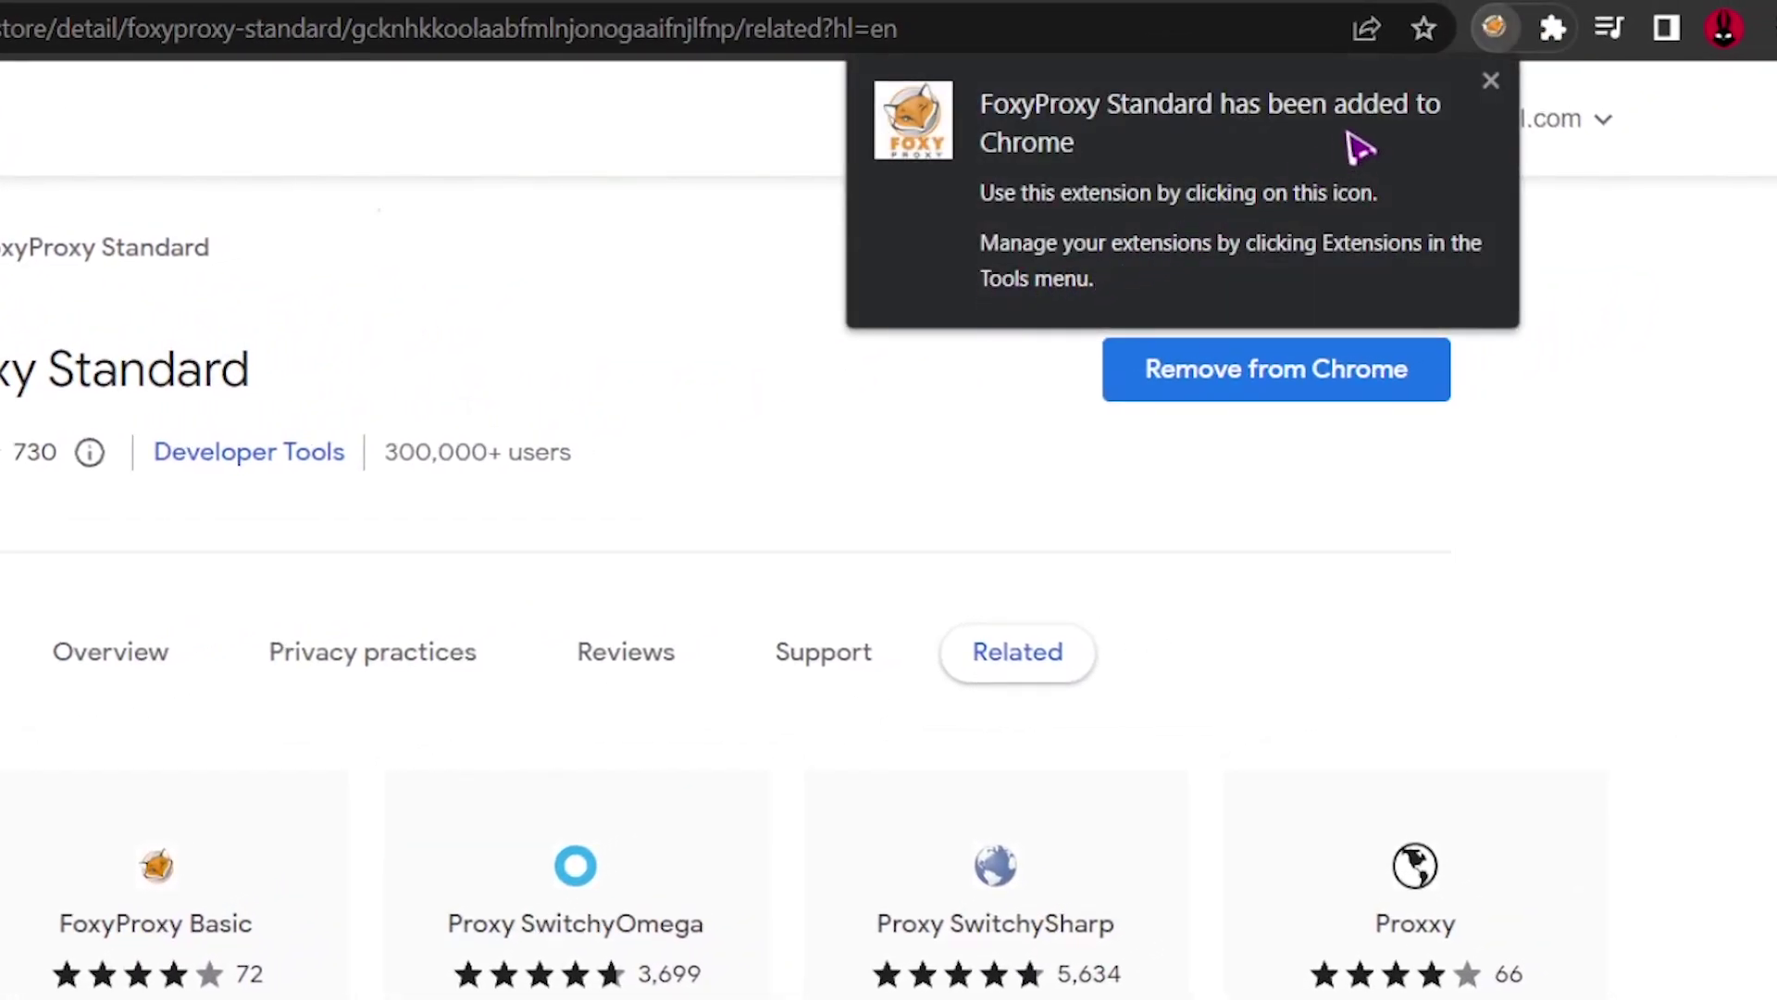
pyautogui.click(1497, 31)
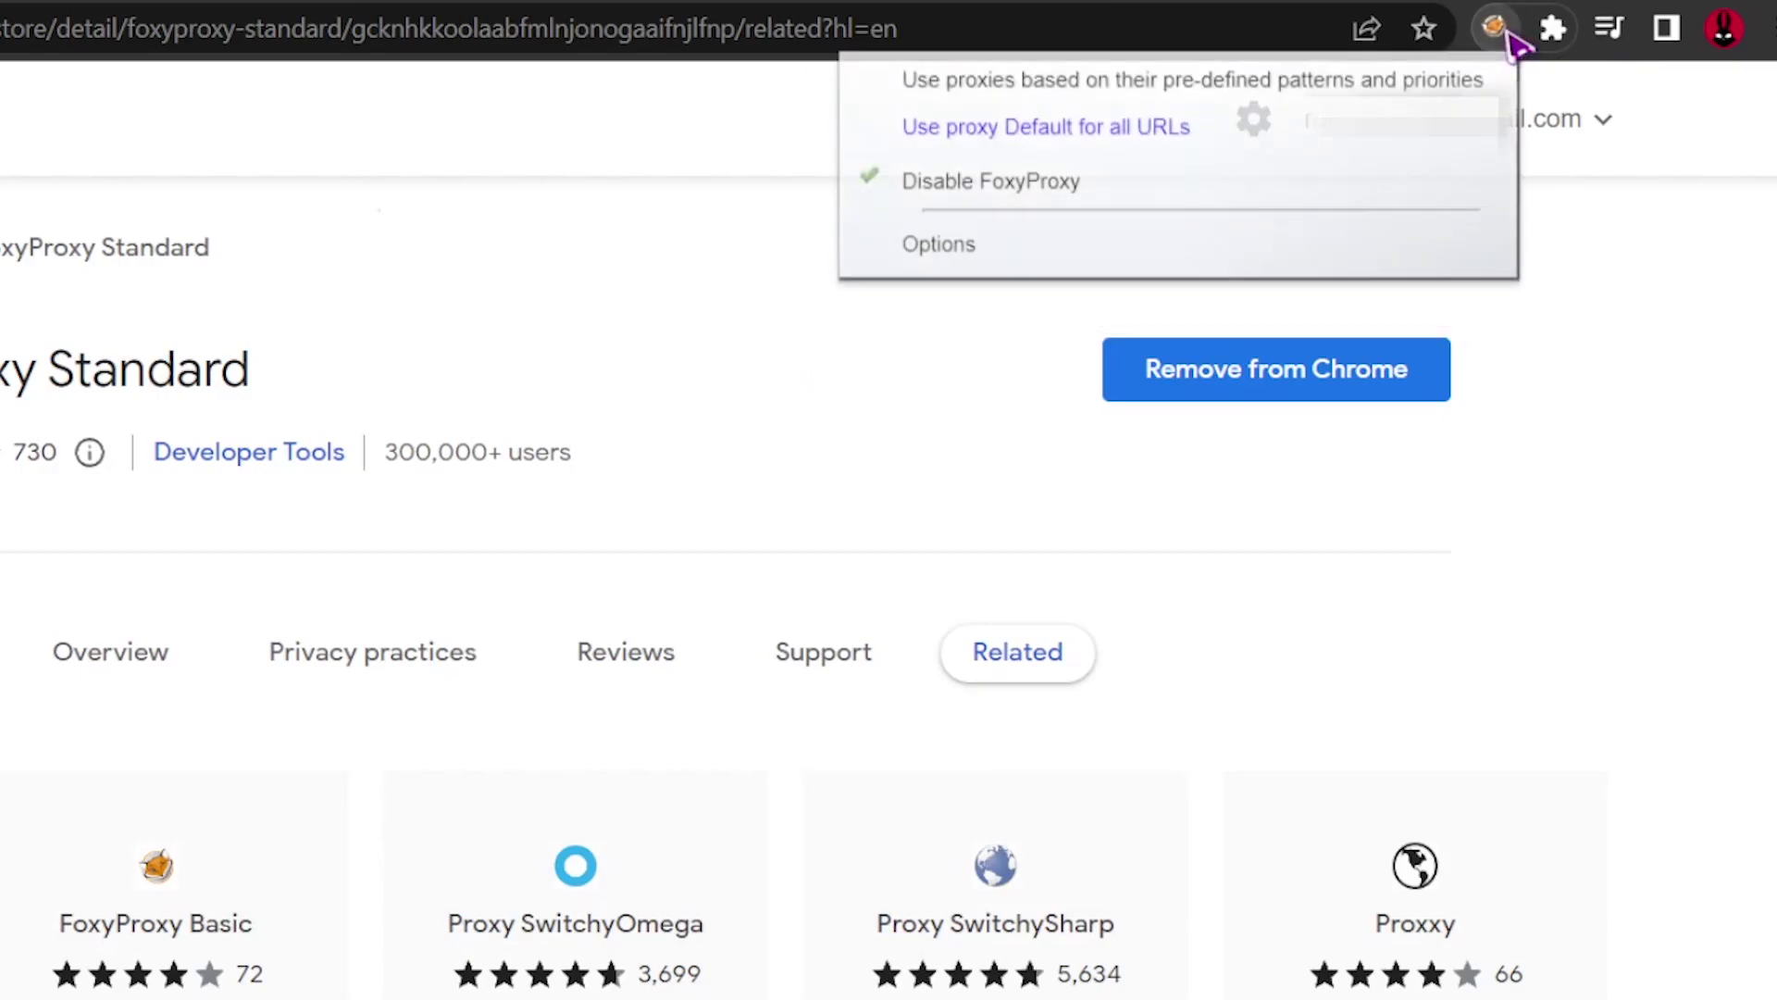
pyautogui.click(1082, 254)
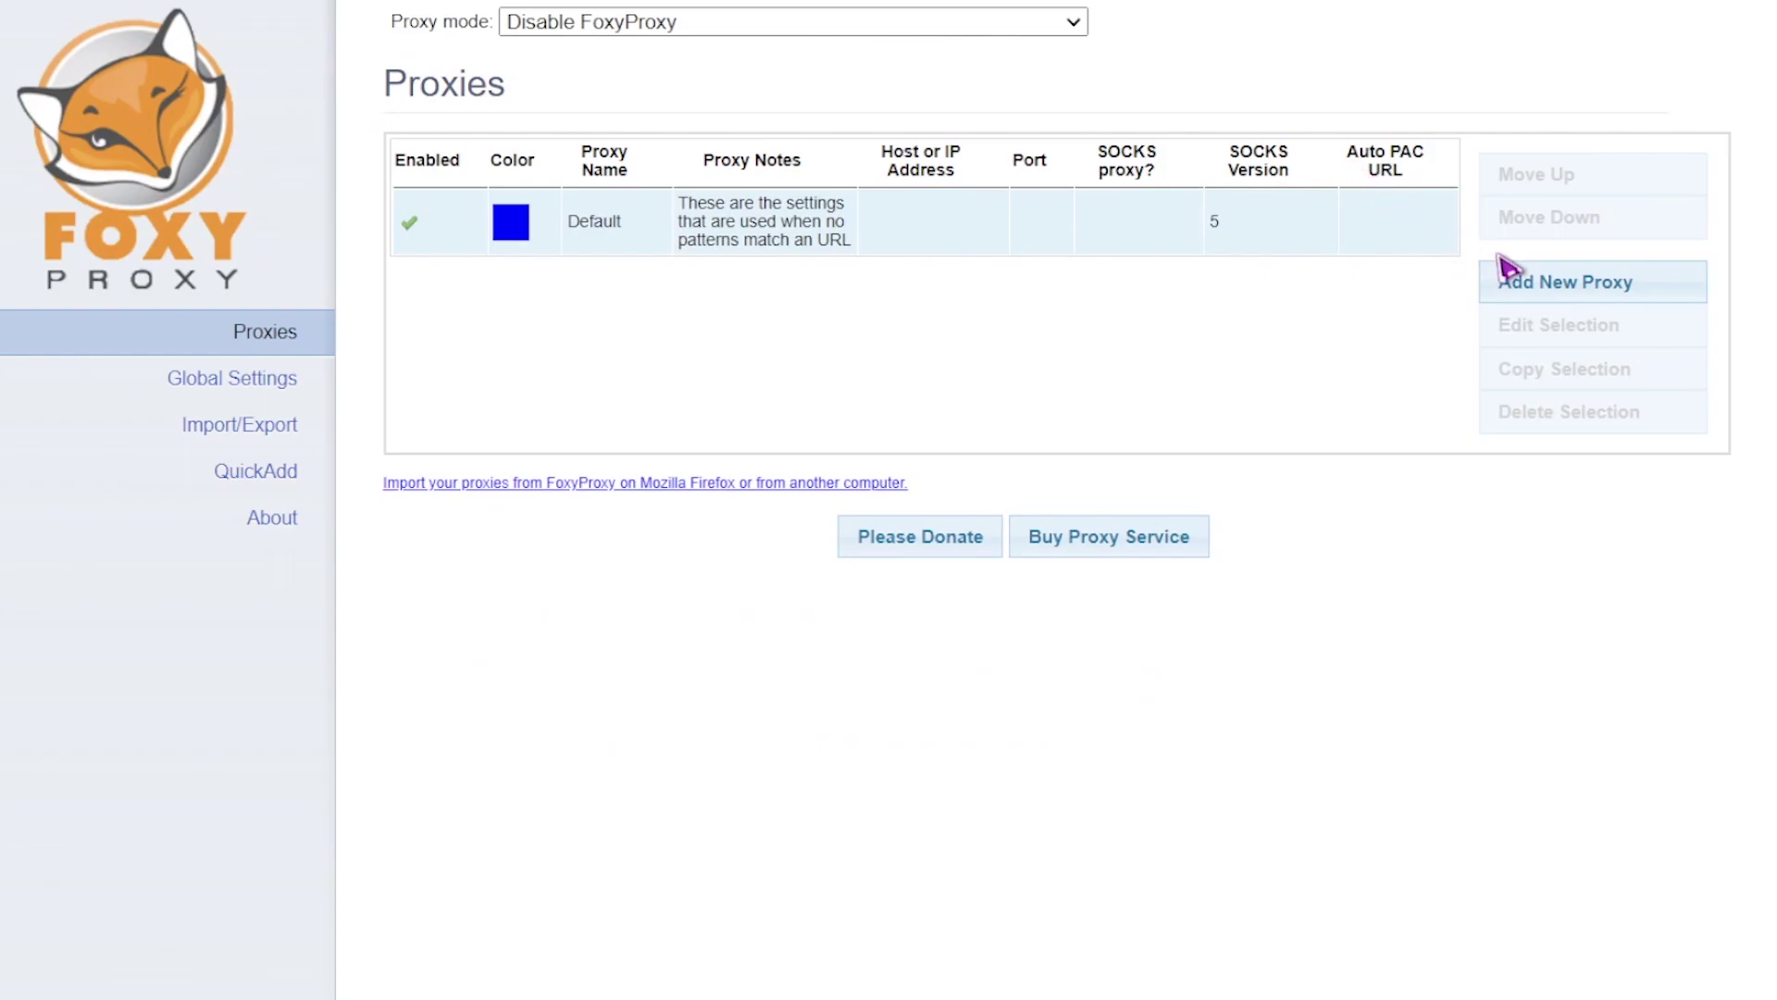
# - Create a new proxy with the host IP ending in .109 and port 10000
pyautogui.click(1564, 290)
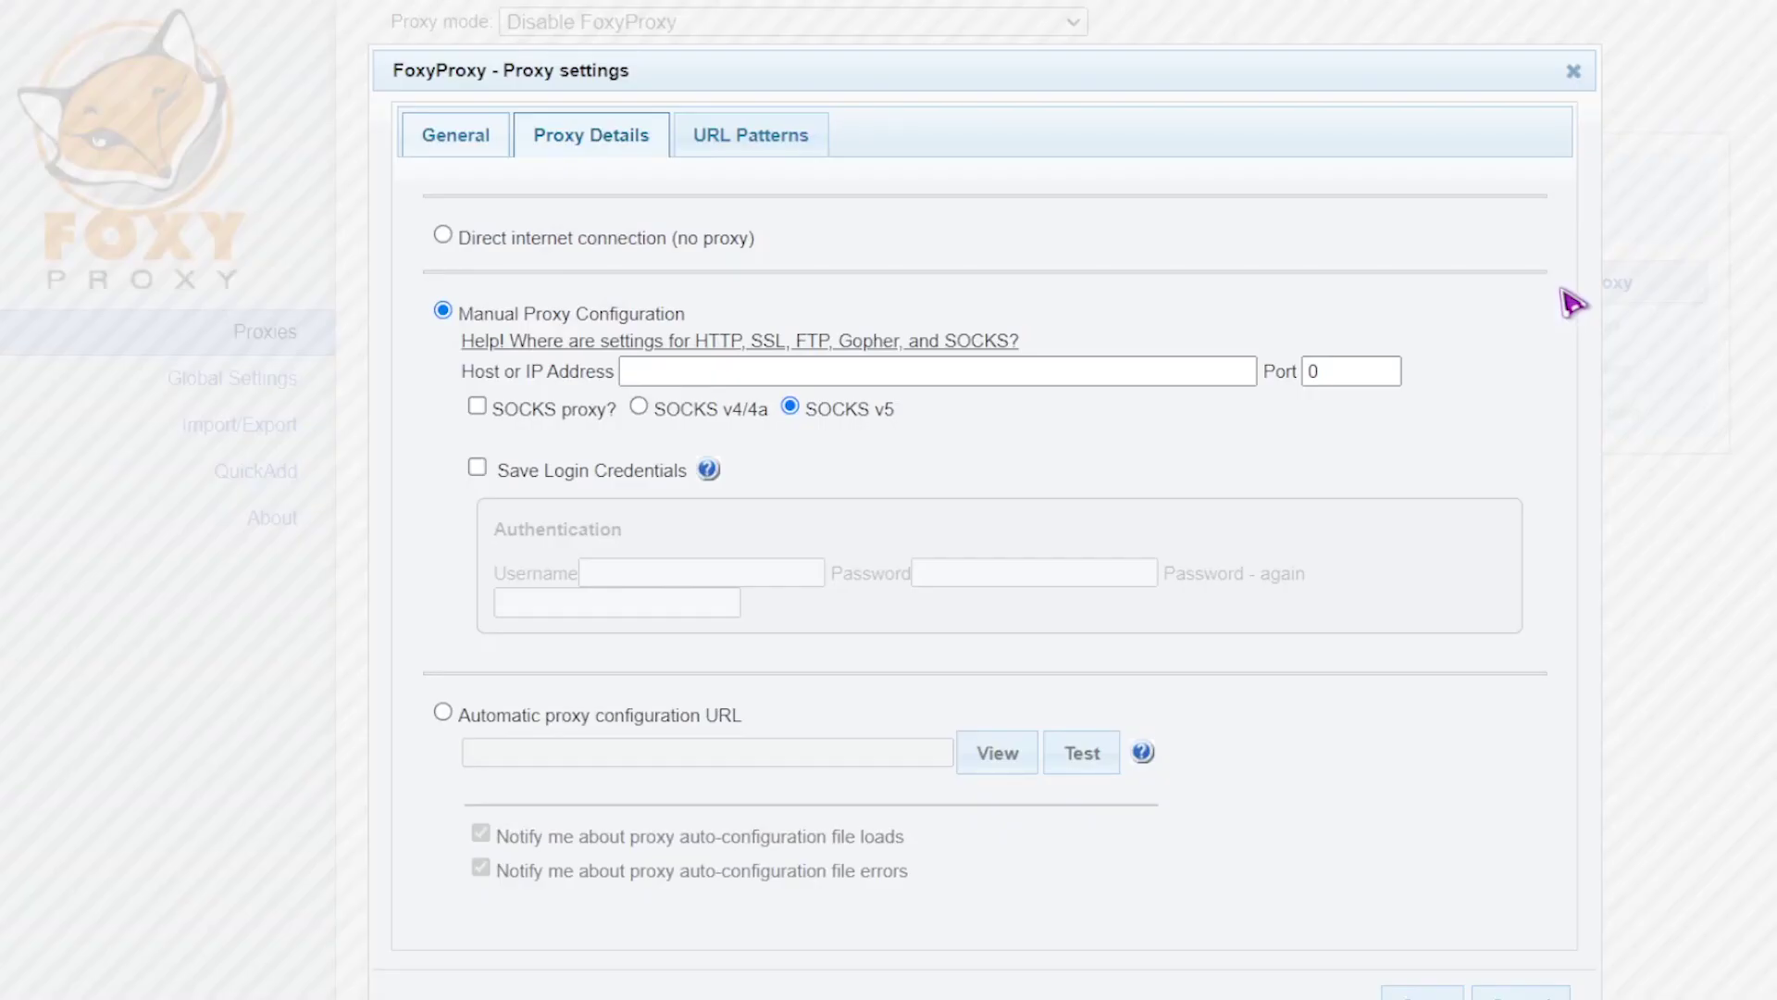
pyautogui.click(652, 377)
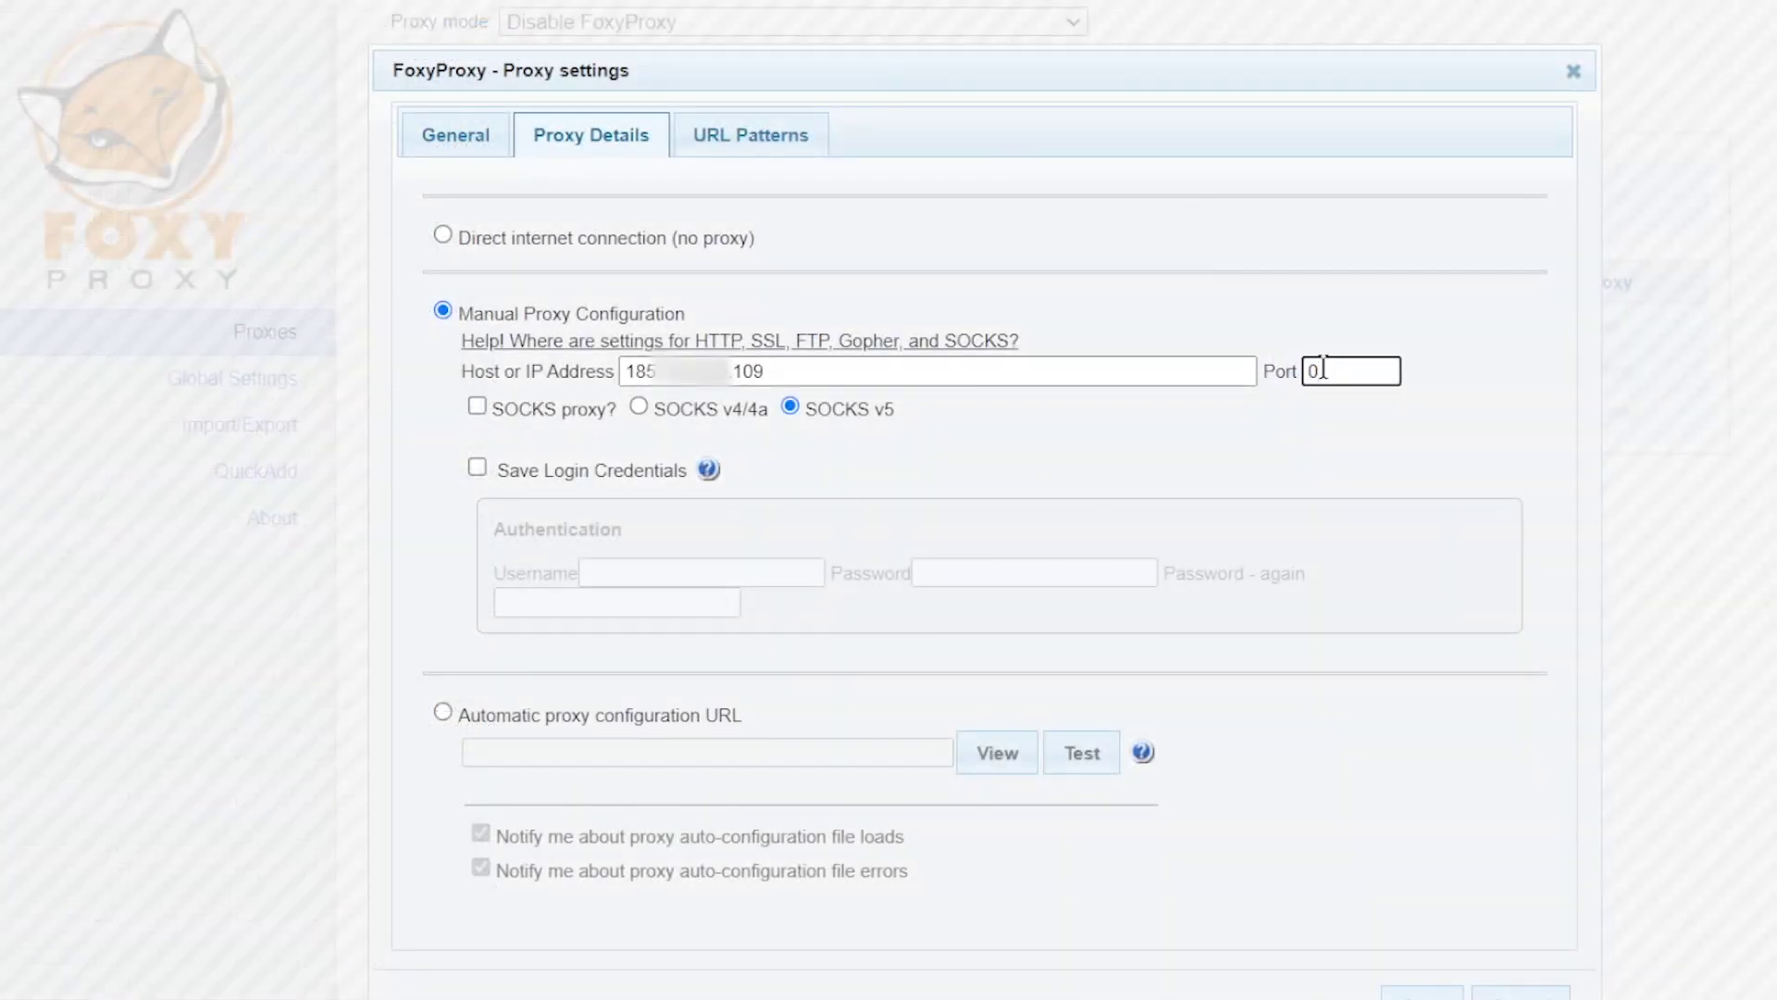
pyautogui.write('10000')
# - Enable saved login credentials with username and confirmed password, then save the port-10000 proxy
pyautogui.click(477, 468)
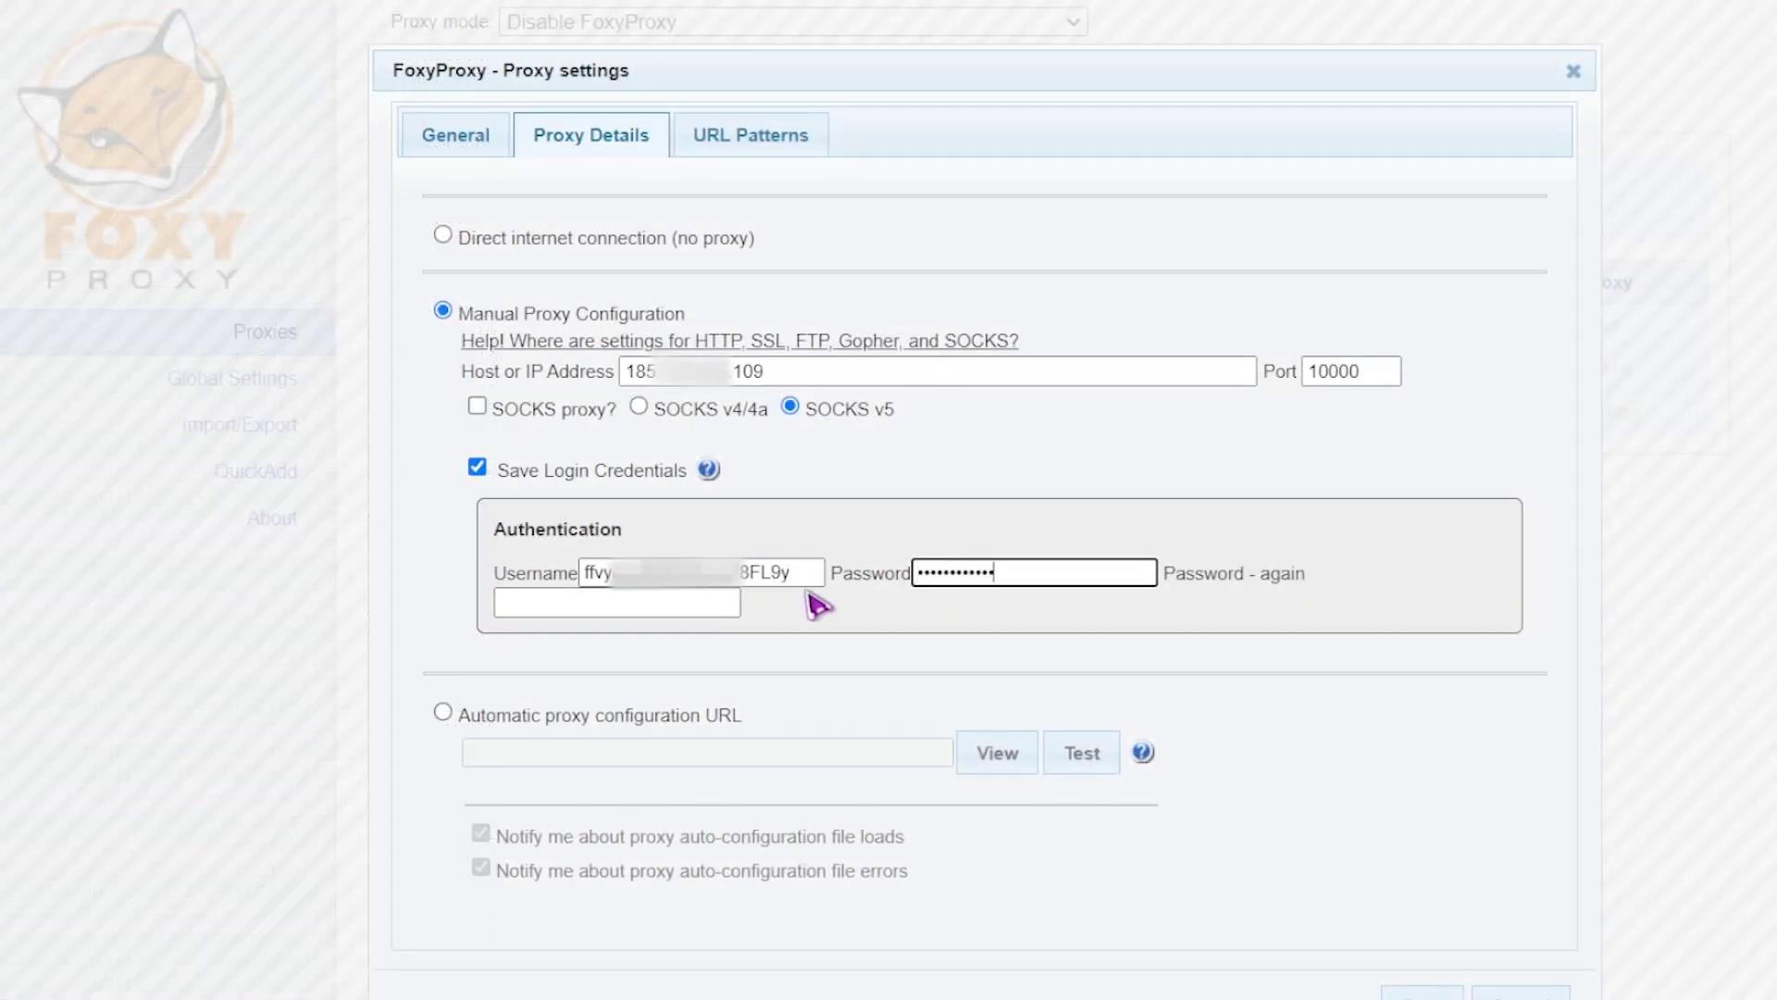
pyautogui.click(671, 605)
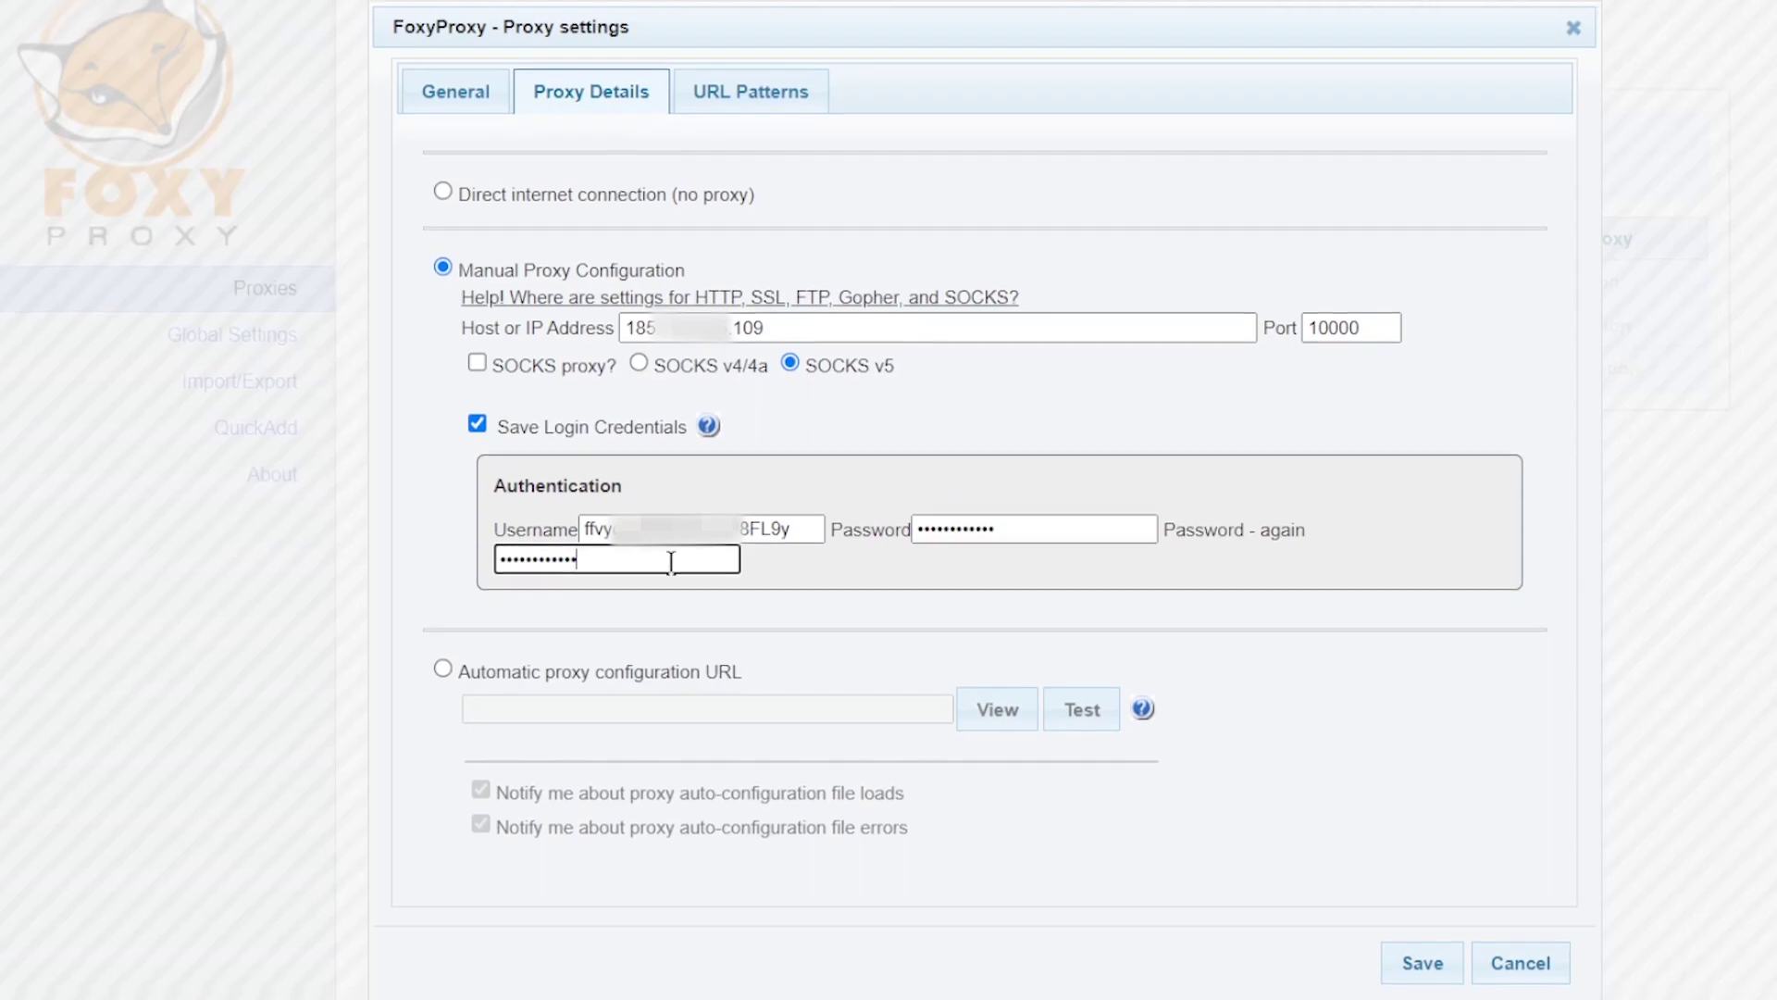
pyautogui.click(1444, 922)
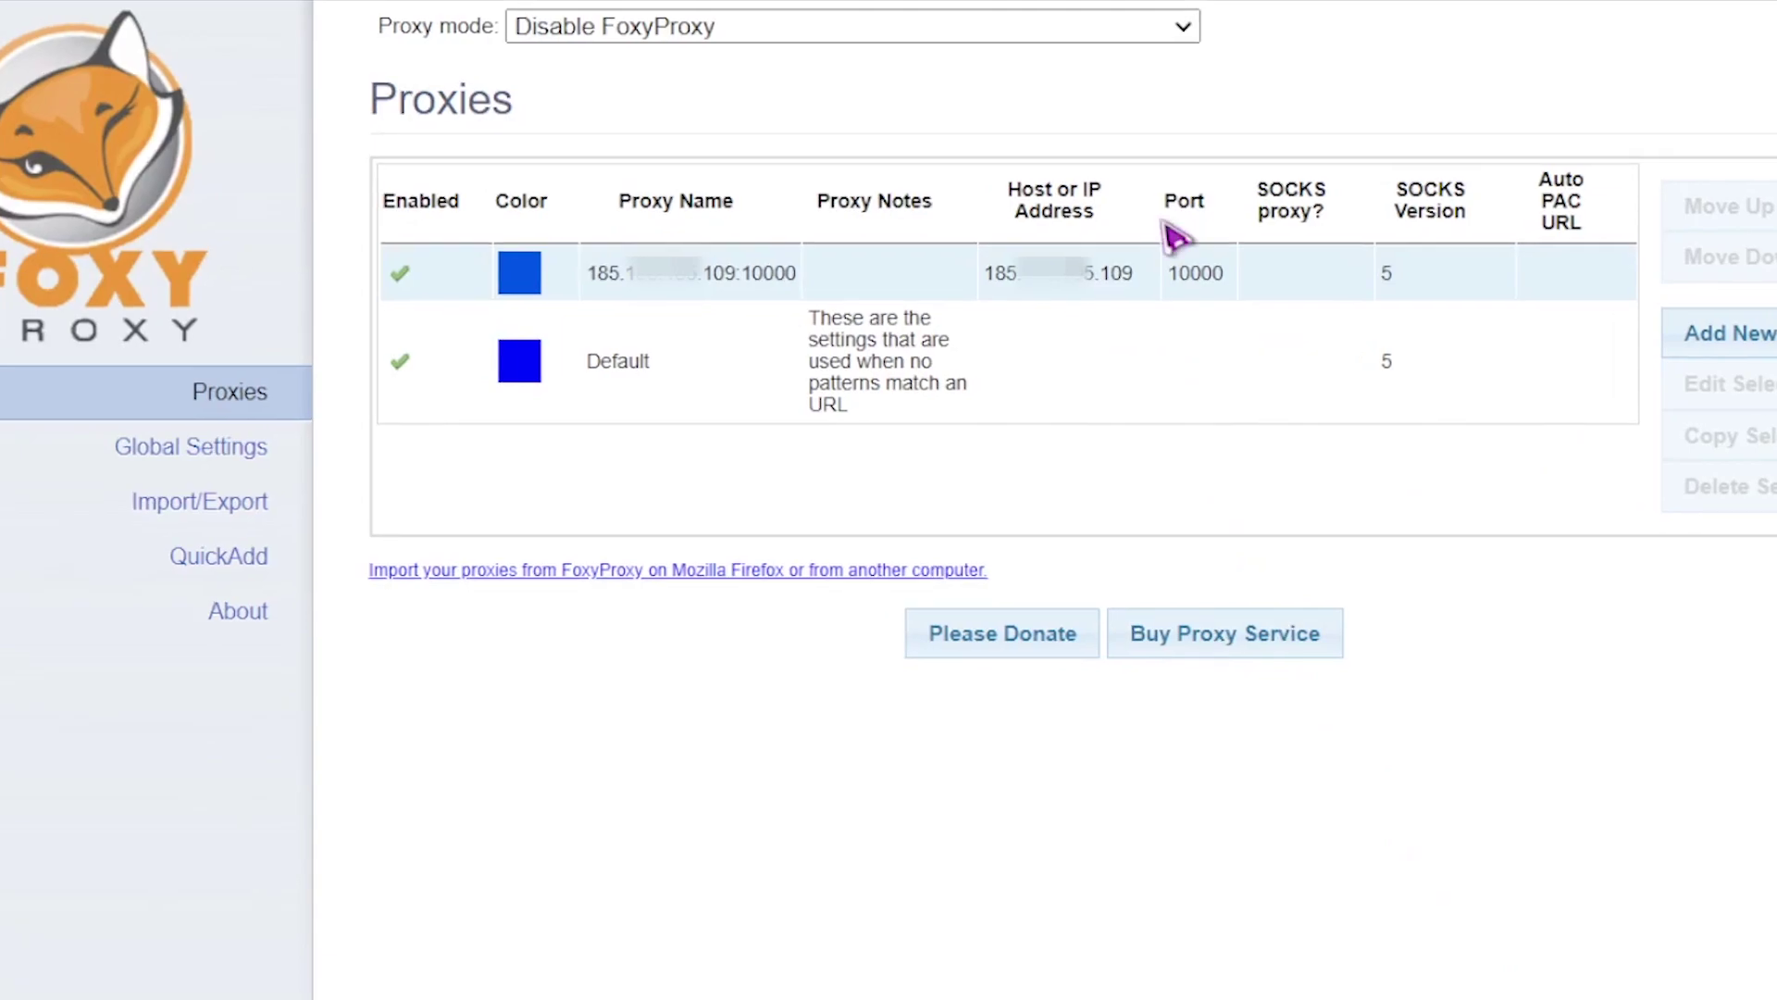
# - Switch the proxy mode to 'Use proxy 185…109:10000 for all URLs'
pyautogui.click(1302, 42)
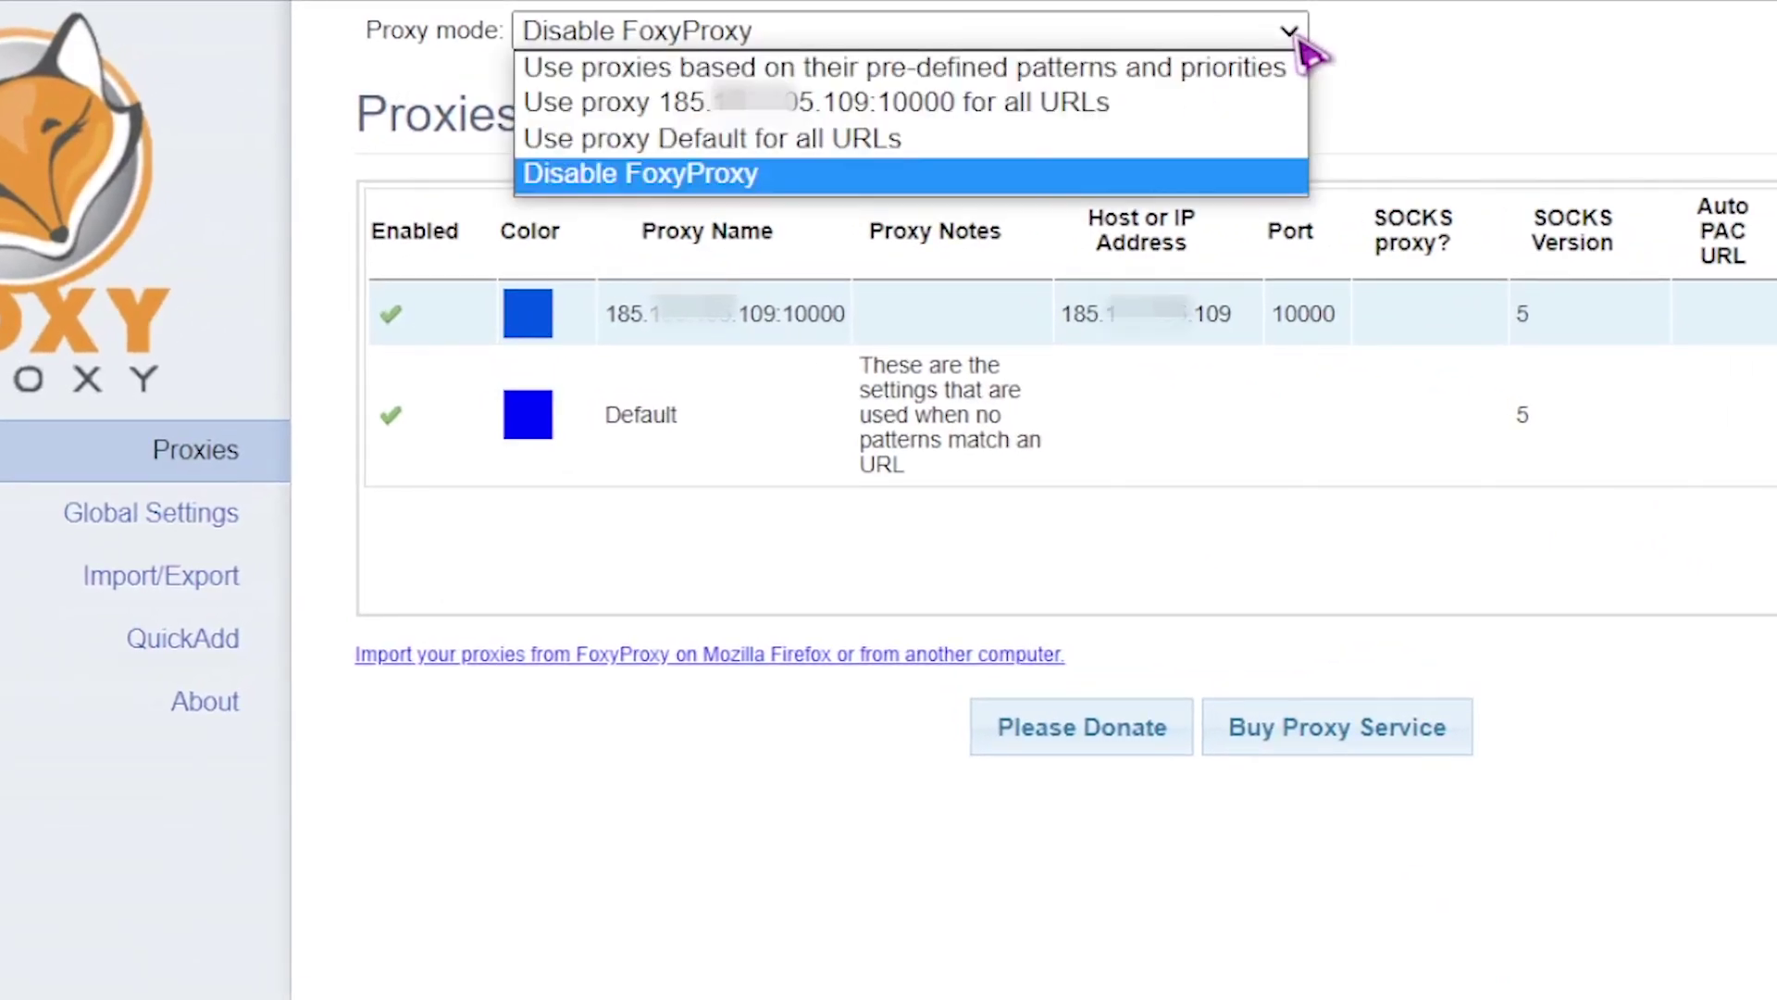
pyautogui.click(1245, 118)
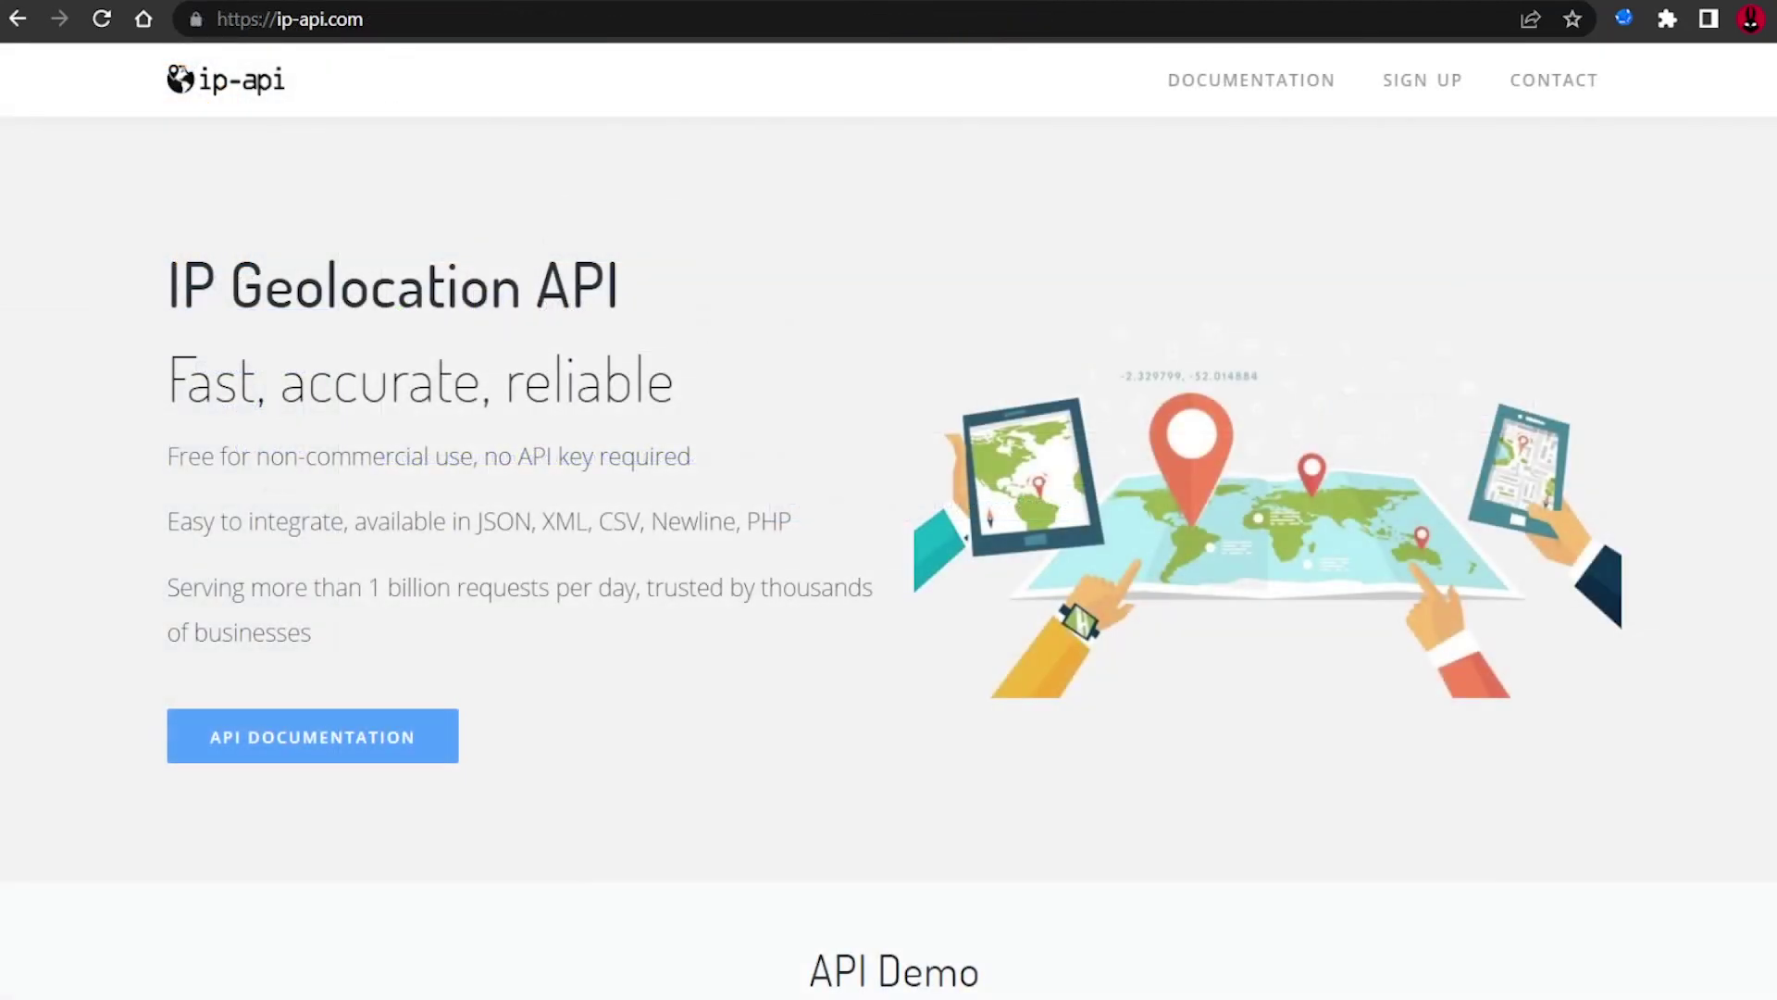
pyautogui.scroll(-1, 889, 556)
pyautogui.scroll(-1, 889, 556)
pyautogui.scroll(-1, 890, 555)
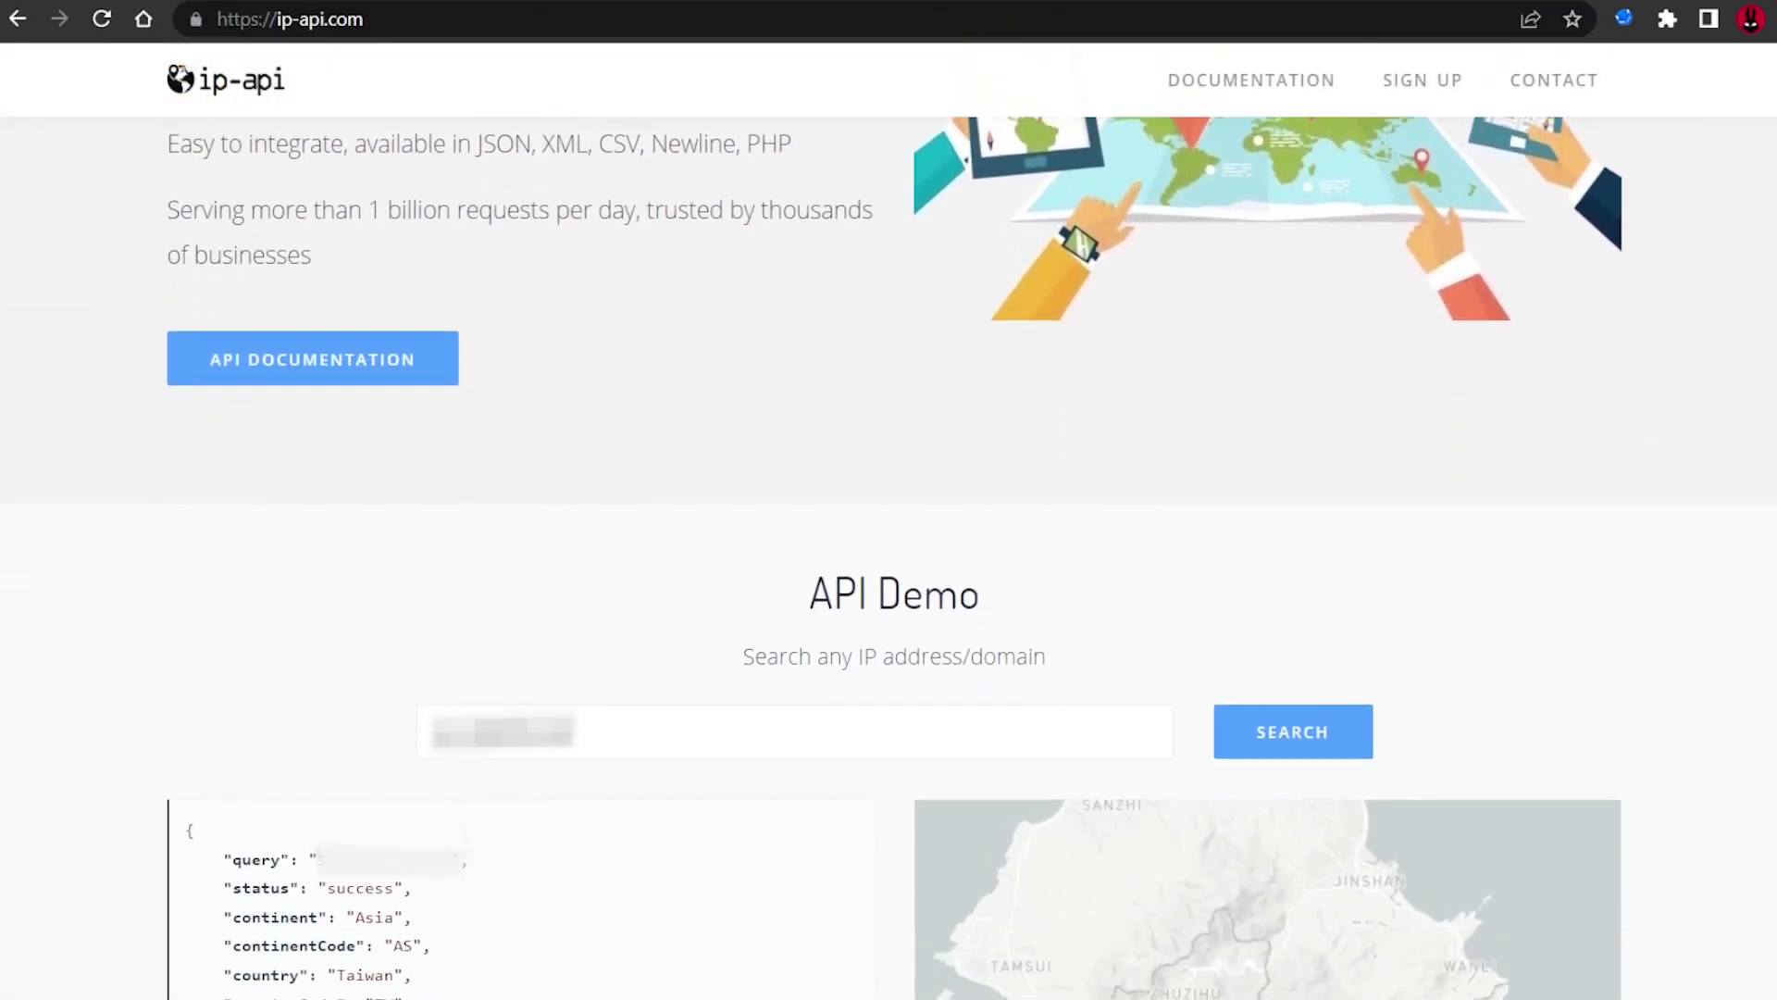
pyautogui.scroll(-2, 889, 556)
pyautogui.scroll(-2, 888, 555)
pyautogui.scroll(-1, 889, 556)
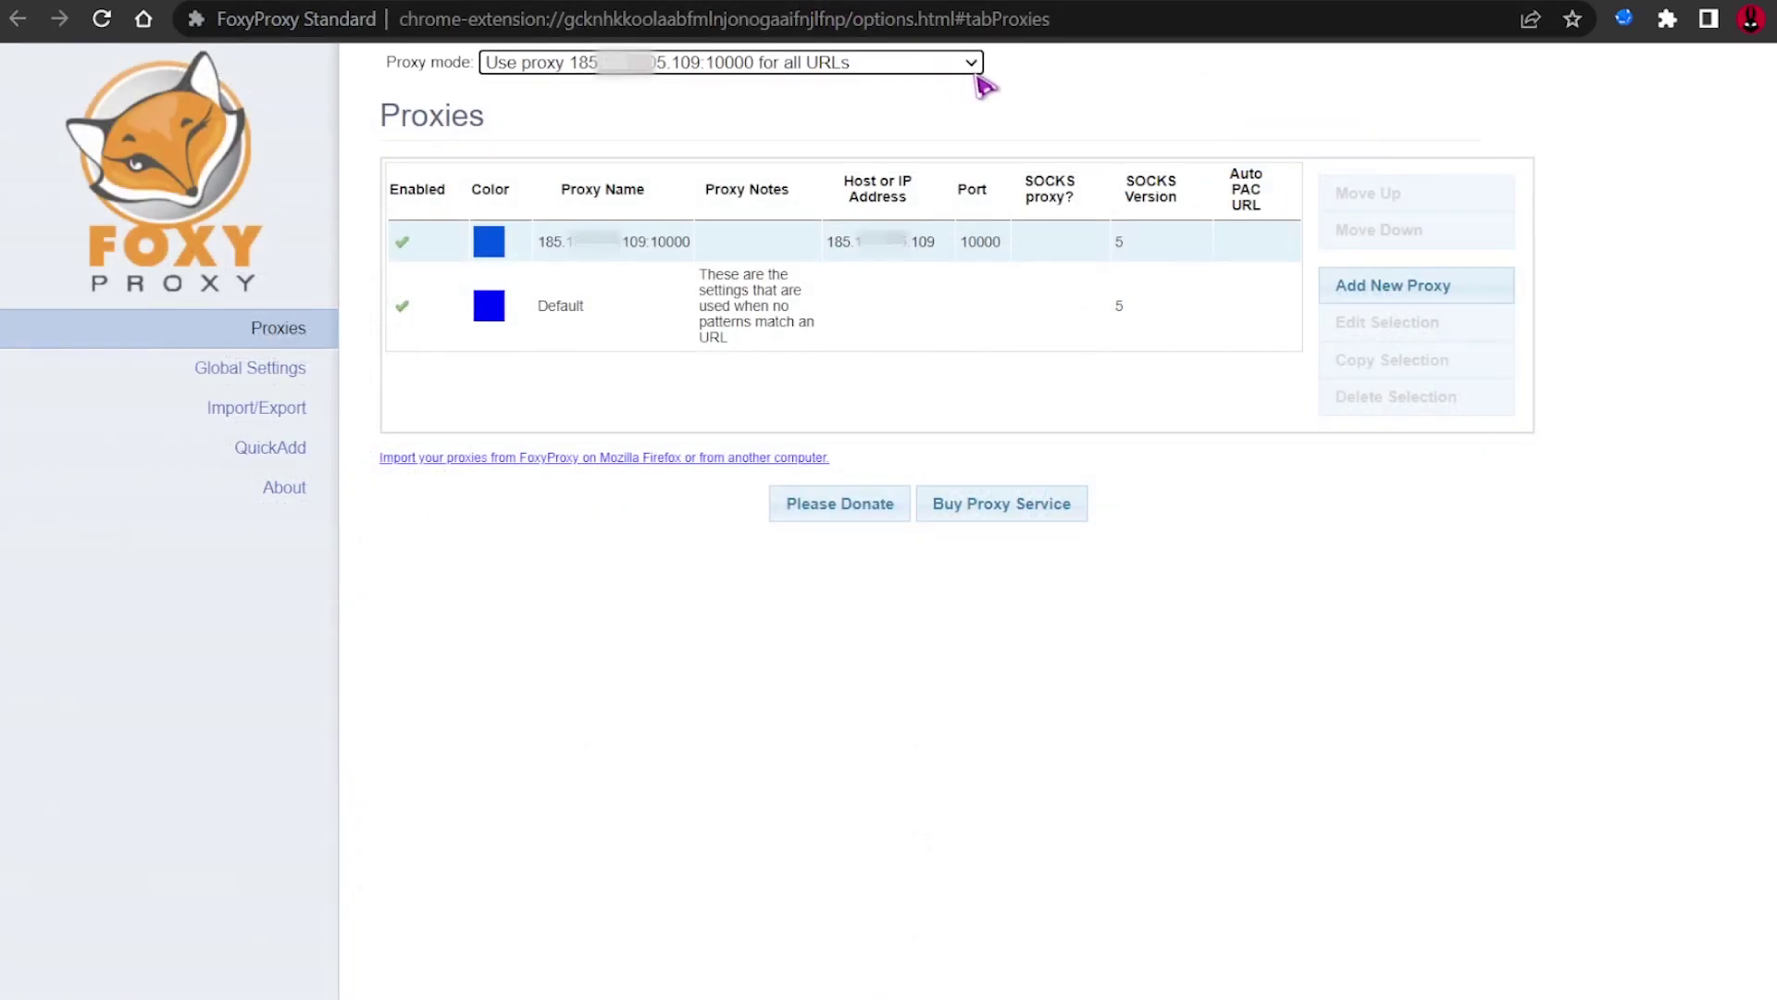
# - Set the proxy mode to 'Disable FoxyProxy'
pyautogui.click(971, 65)
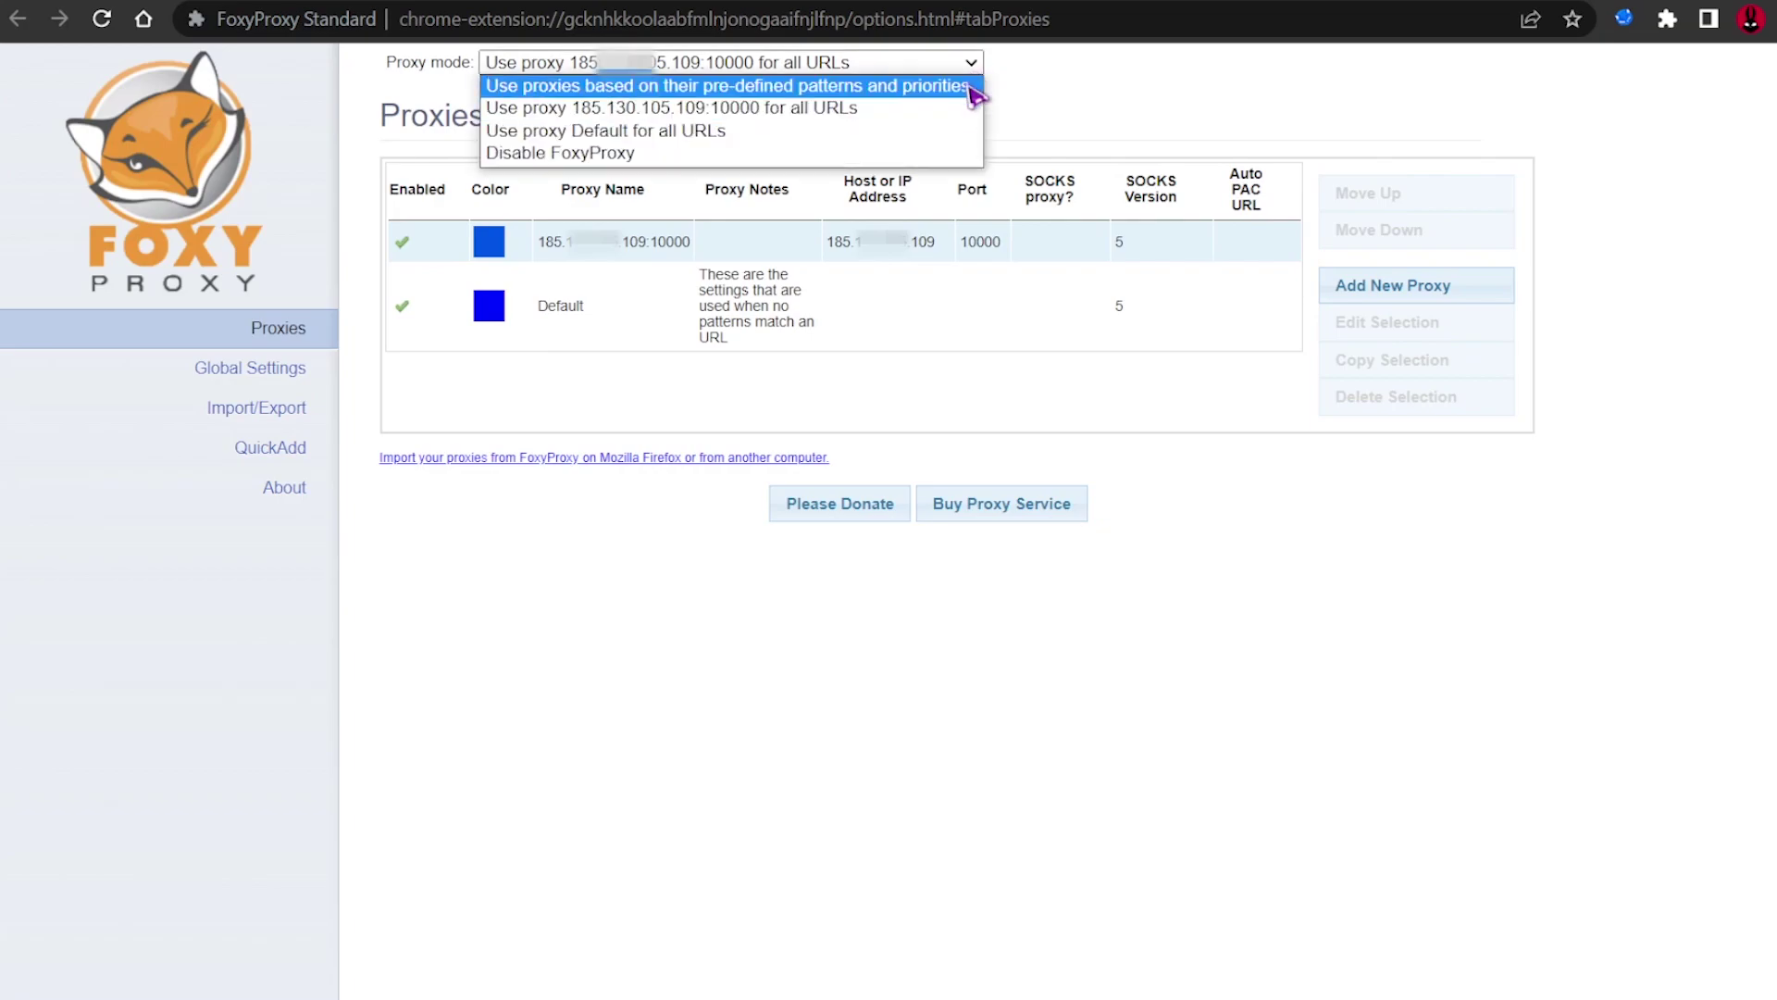
pyautogui.click(937, 155)
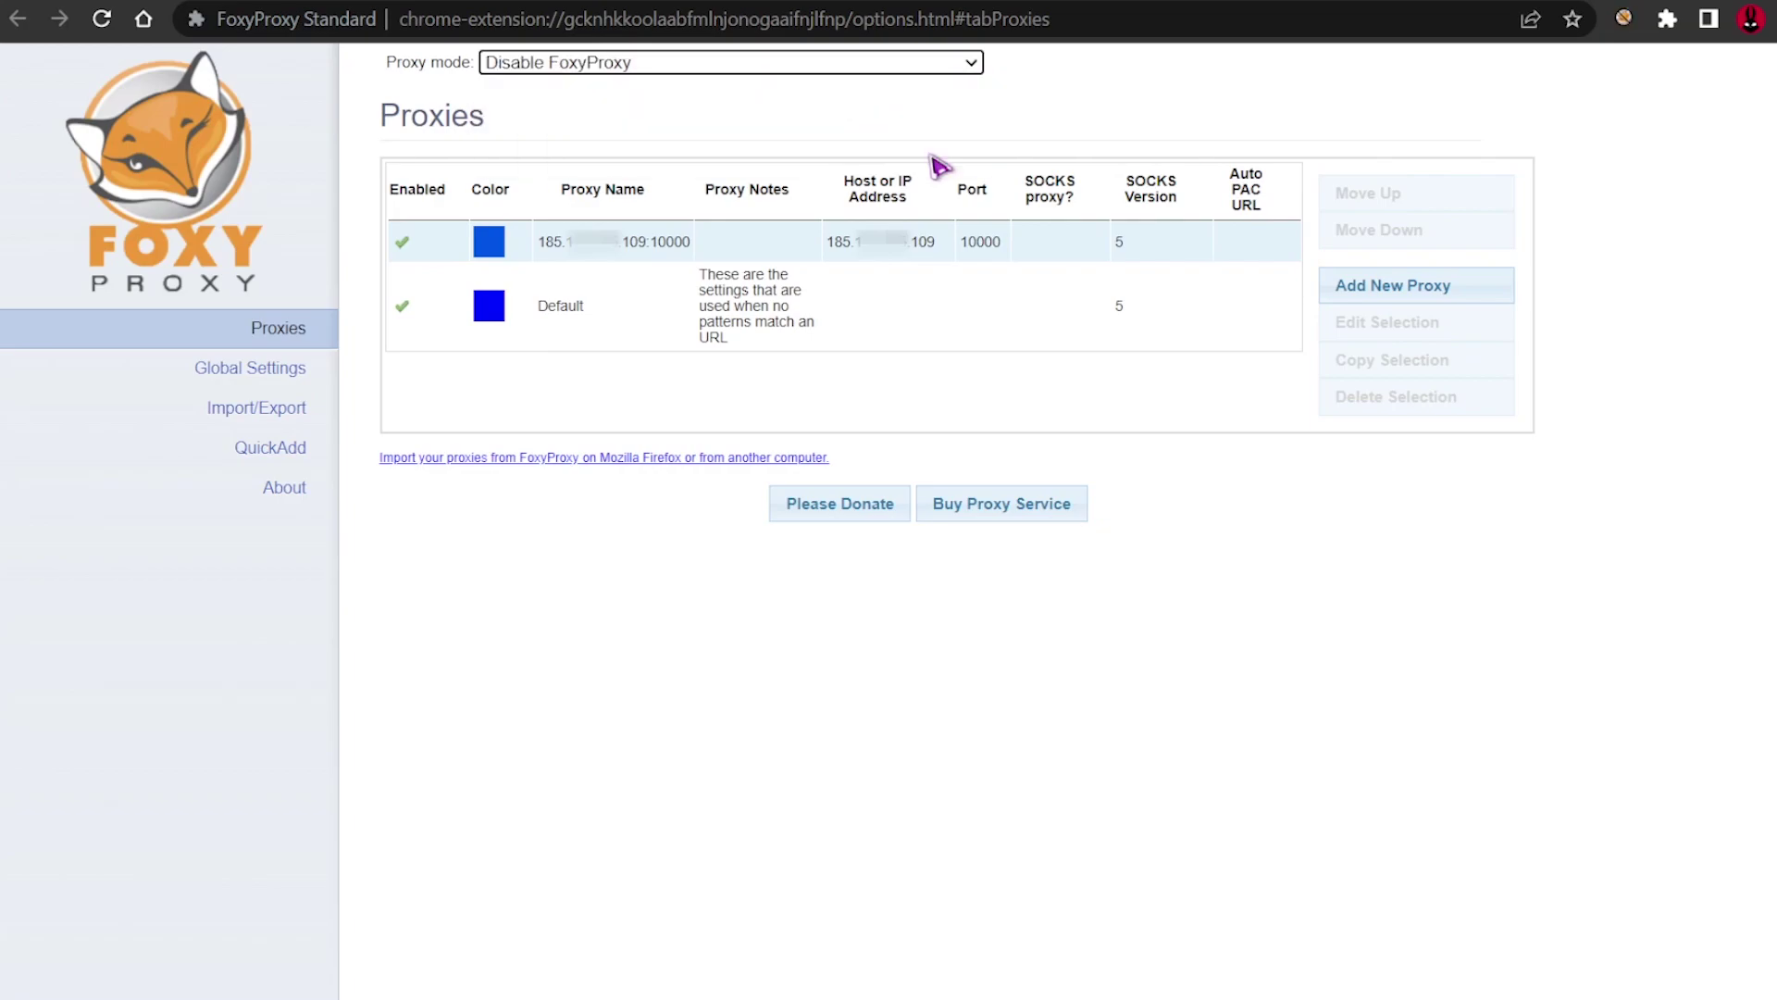